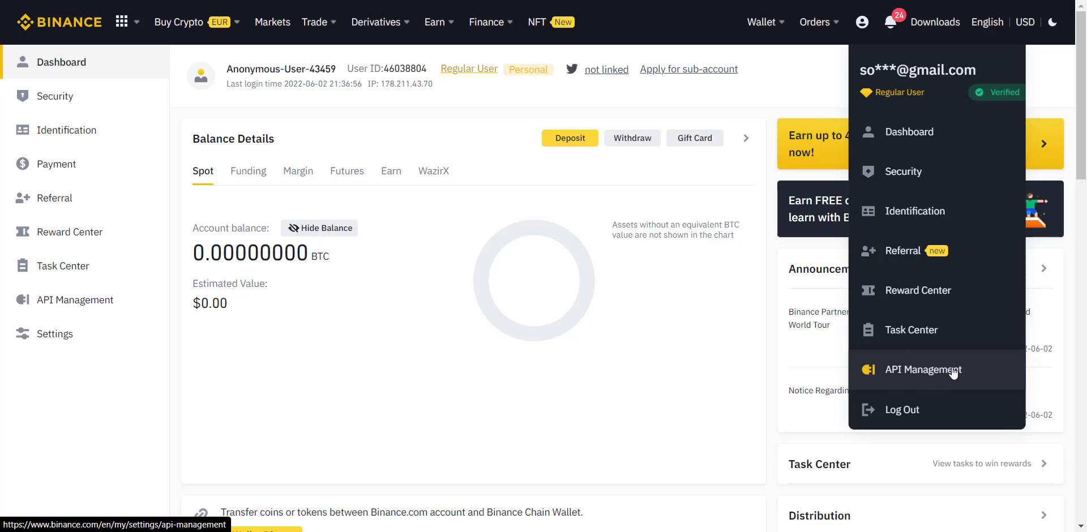
Step: Go to Binance's API Management page from the account menu
left_click(954, 372)
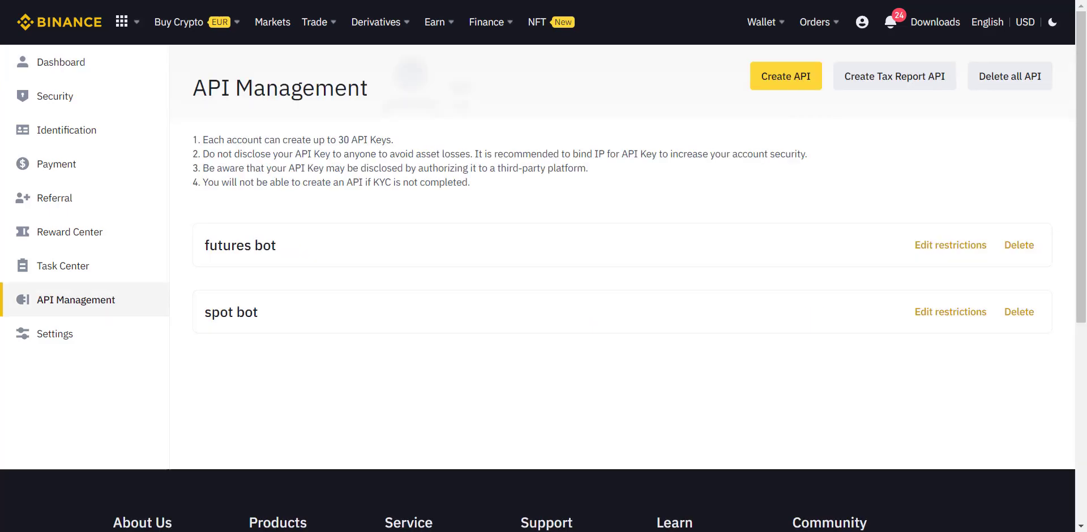
Step: Create a new API key labelled 'Dealerify' and continue to verification
left_click(791, 84)
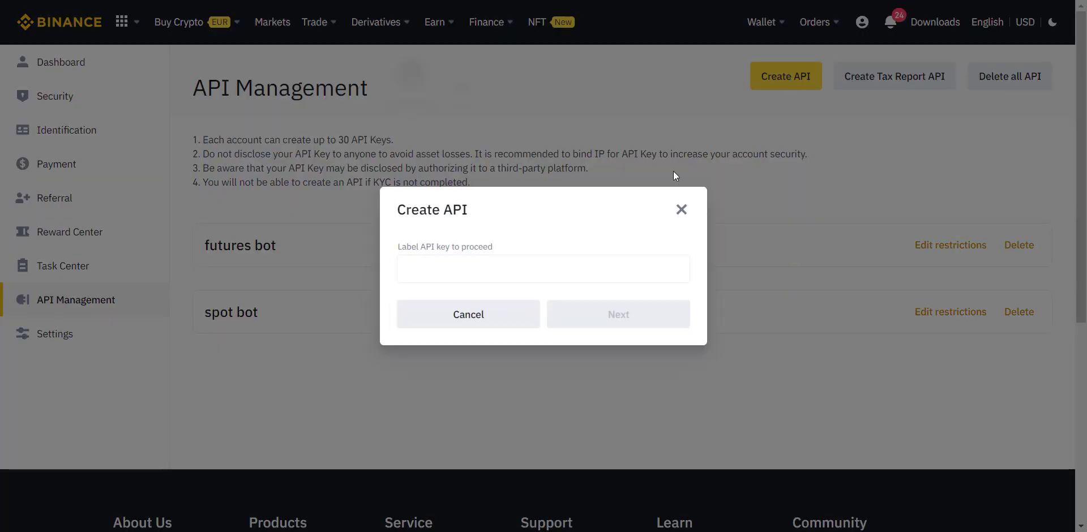
left_click(510, 277)
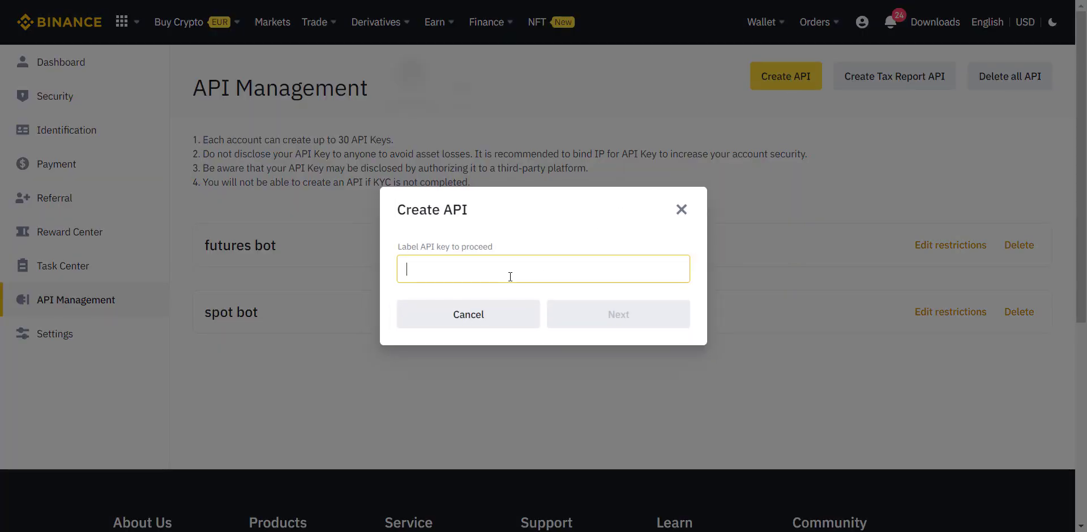
type("Dealer")
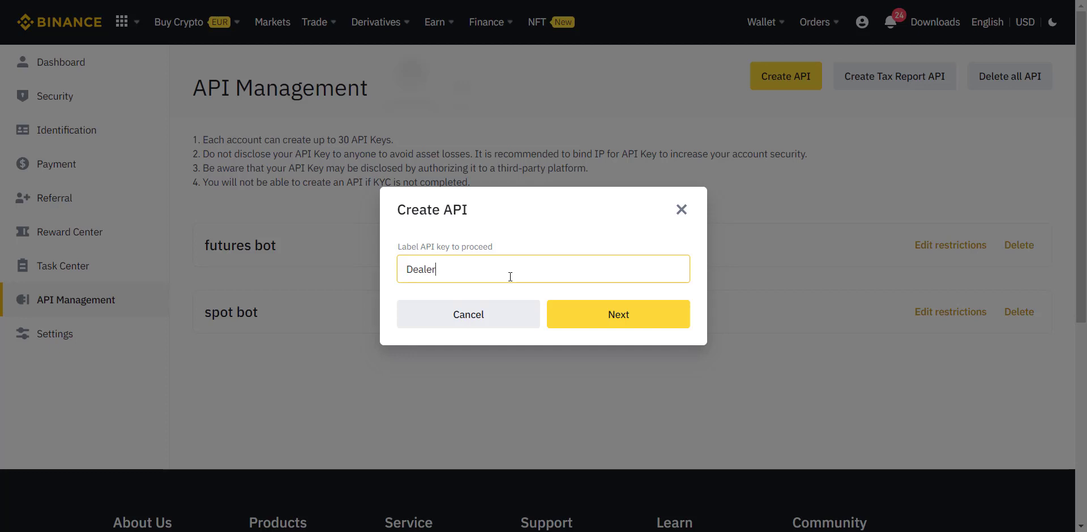
type("ify")
left_click(624, 316)
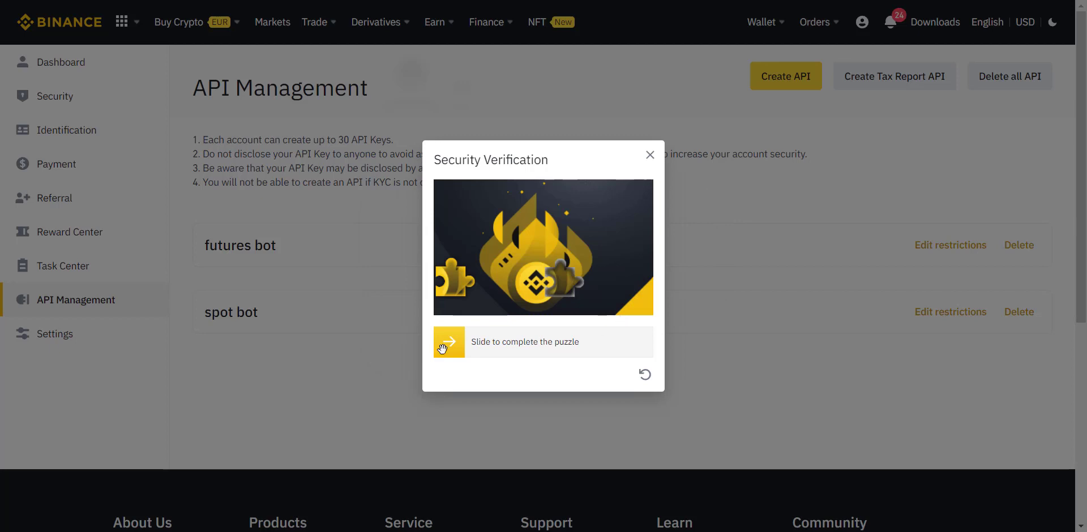
Step: Solve the slide puzzle, then submit the email and authenticator verification codes
left_click_drag(449, 342, 574, 355)
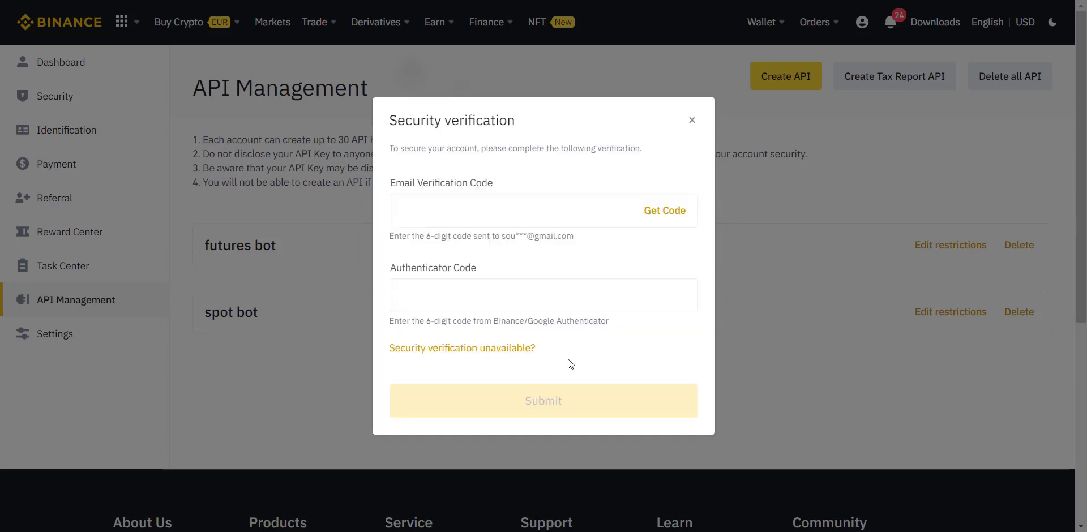
left_click(677, 218)
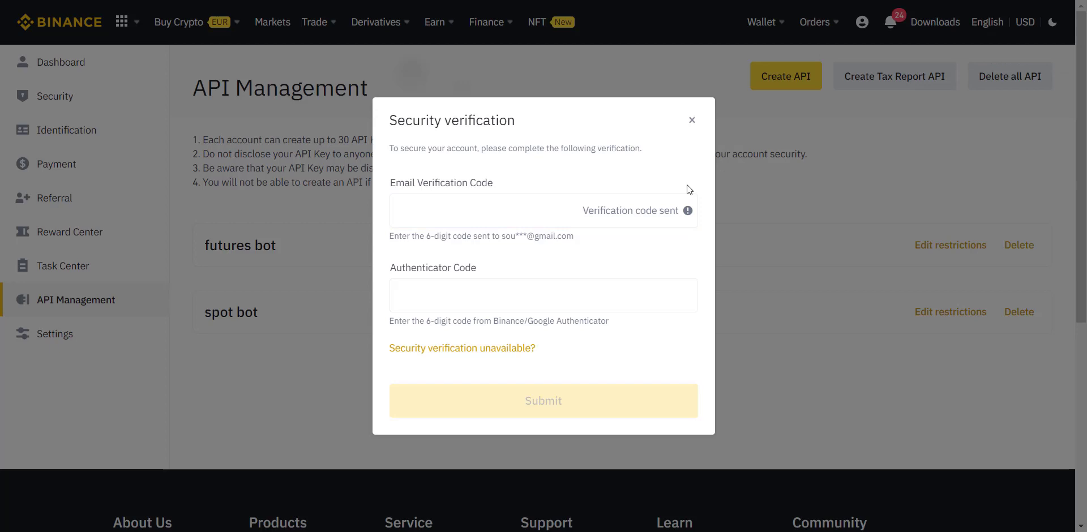
left_click(487, 219)
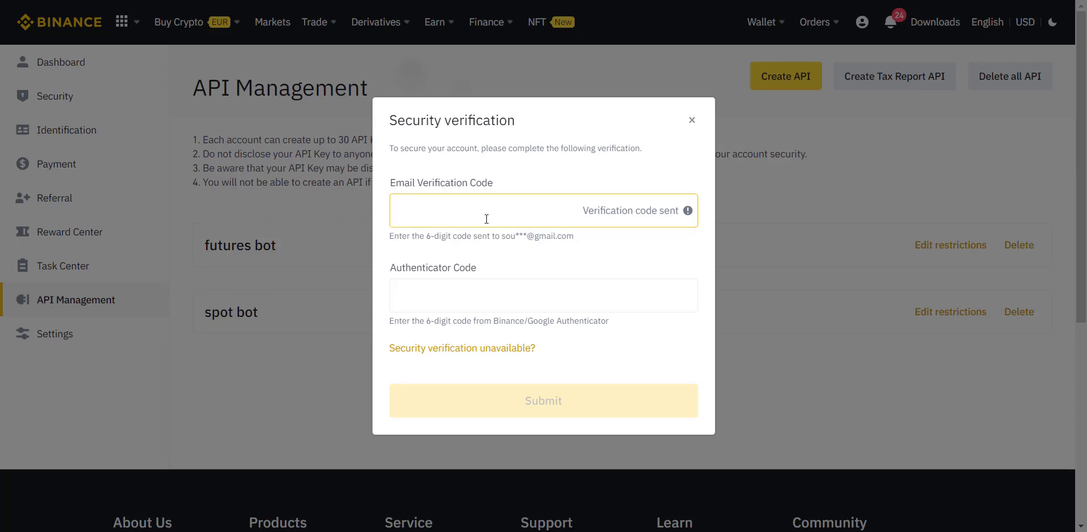
left_click(467, 300)
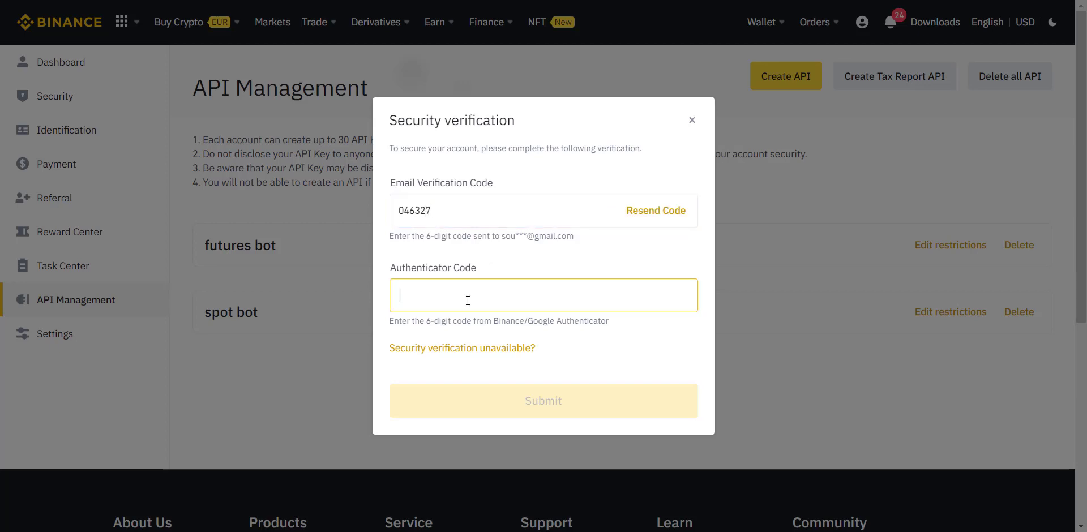
left_click(517, 433)
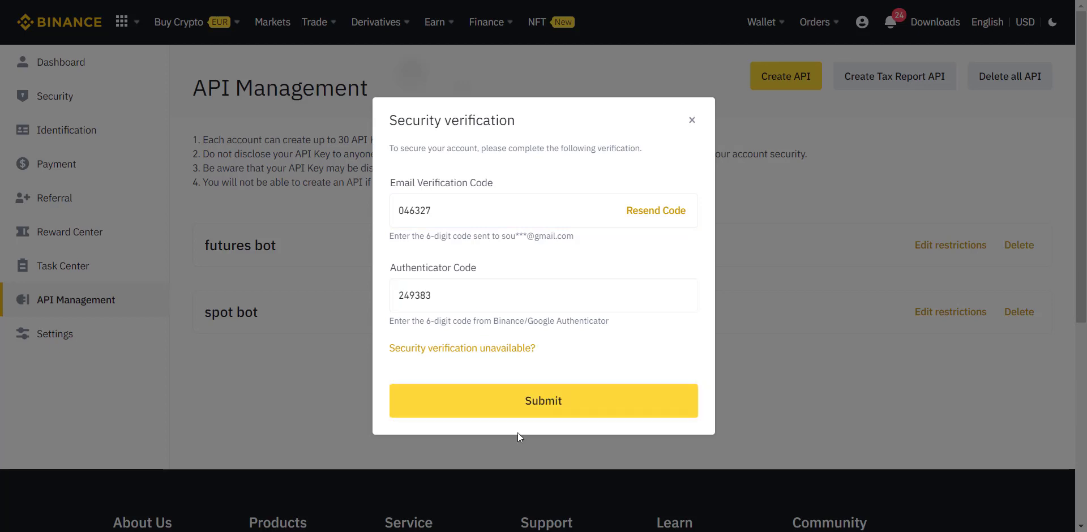
left_click(547, 415)
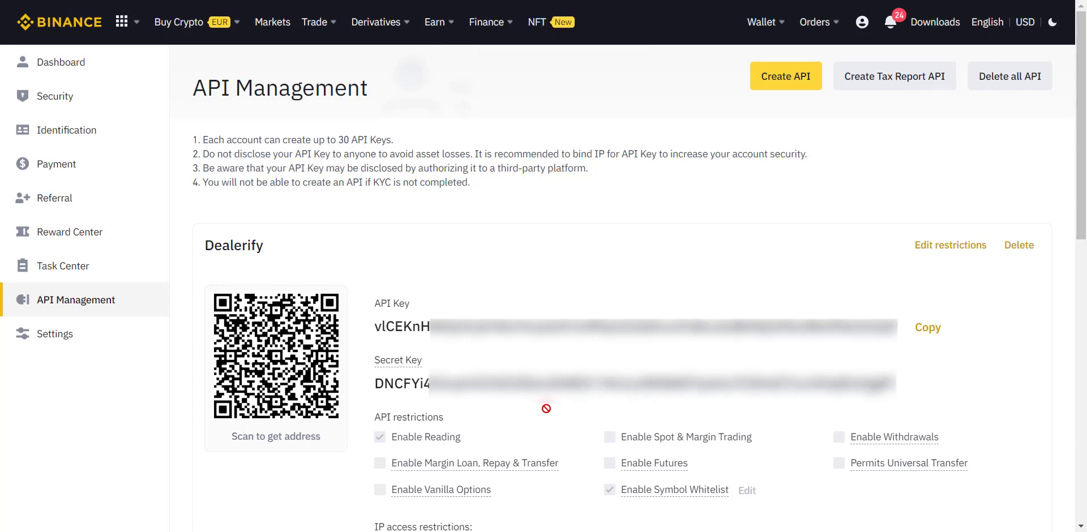
Step: Scroll down and switch the Dealerify key's restrictions into edit mode
scroll(934, 187, "down", 1)
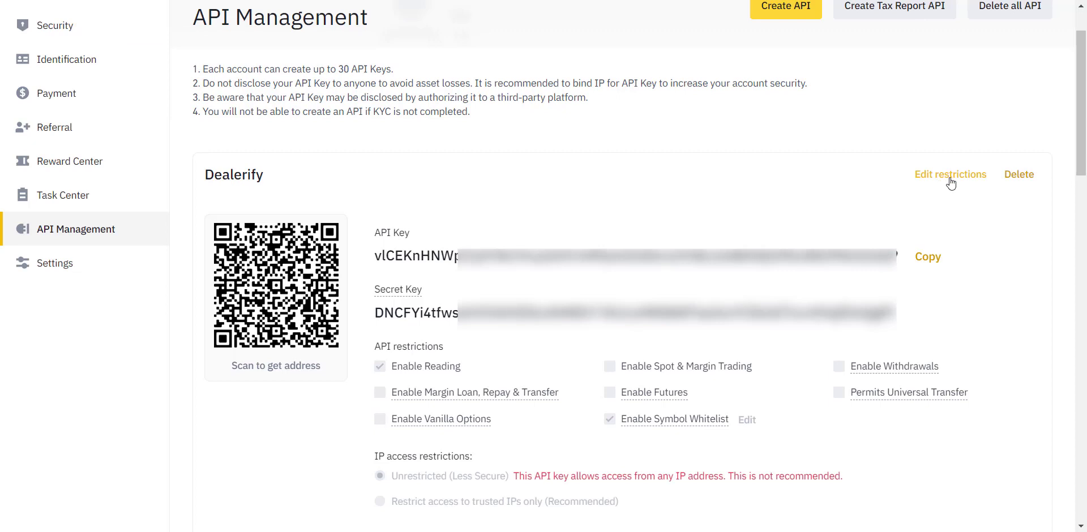
left_click(950, 178)
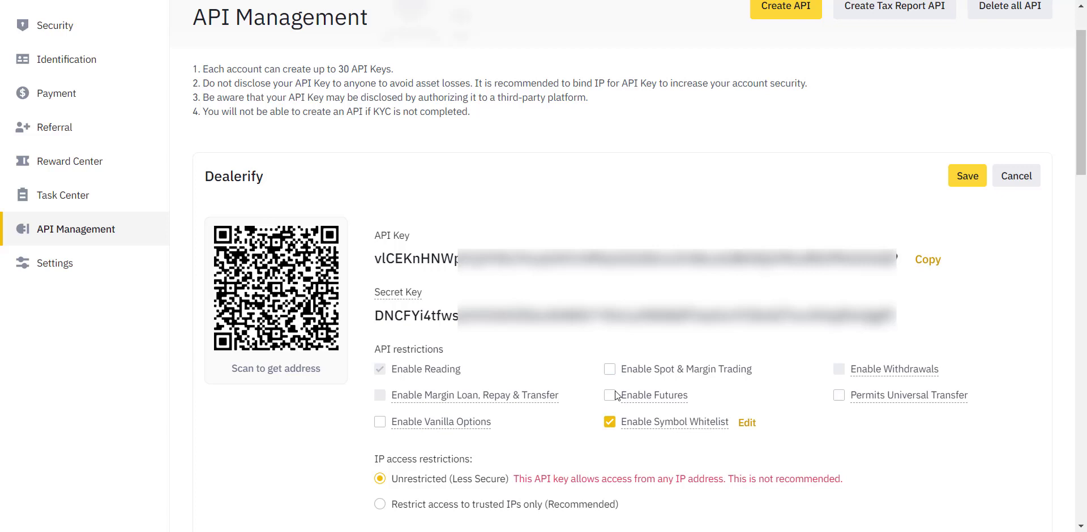
Step: Enable Spot & Margin Trading, disable the symbol whitelist, and save with the authenticator code
left_click(612, 373)
left_click(609, 423)
left_click(966, 177)
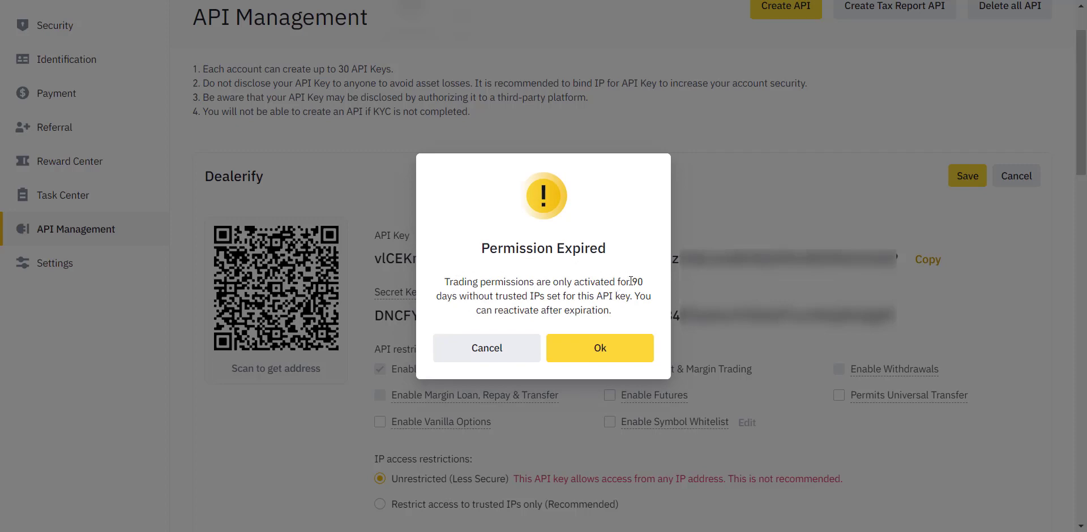
left_click_drag(631, 281, 453, 299)
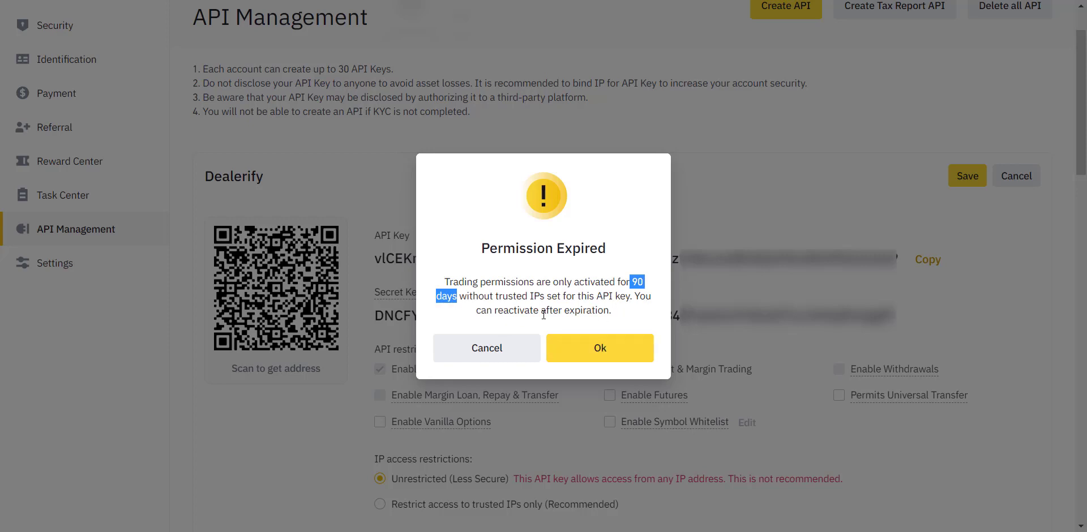
left_click(614, 357)
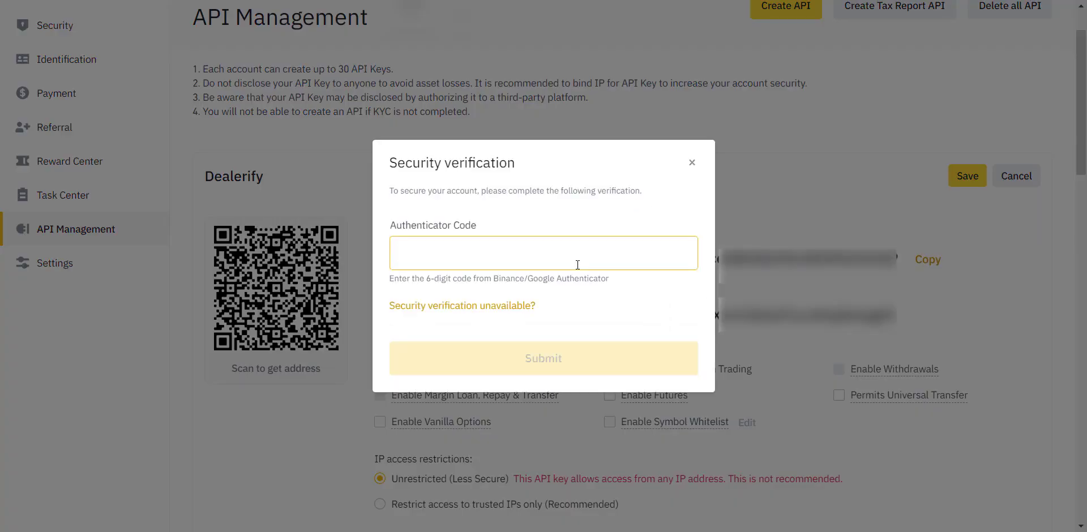
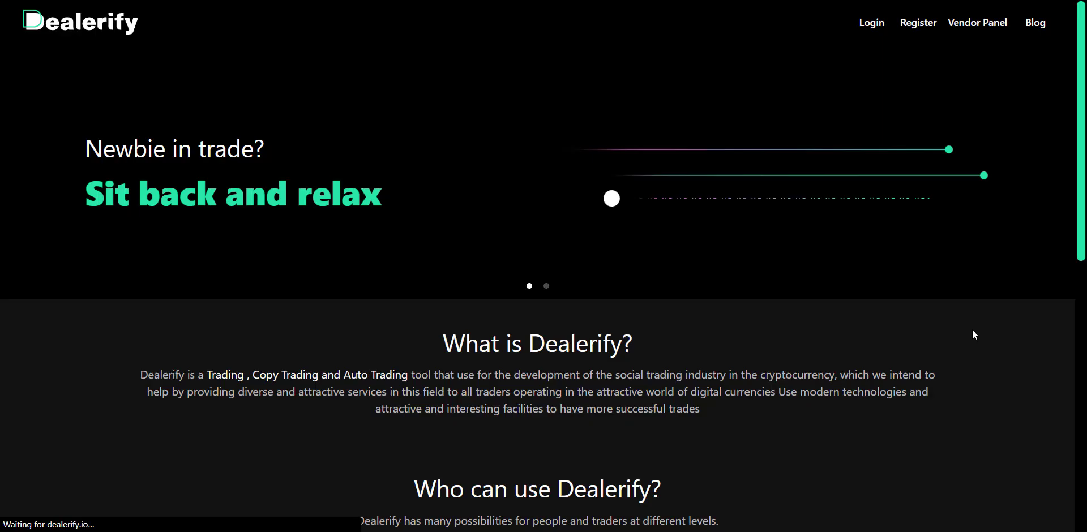
Step: Enter the account password and sign in to Dealerify
left_click(872, 23)
type("••")
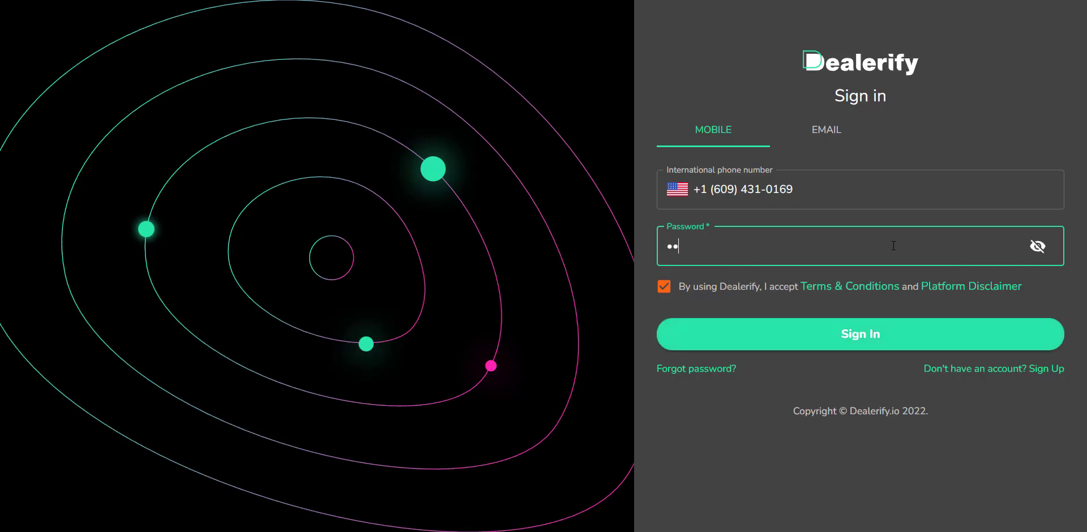
type("••••••")
type("•••")
left_click(900, 319)
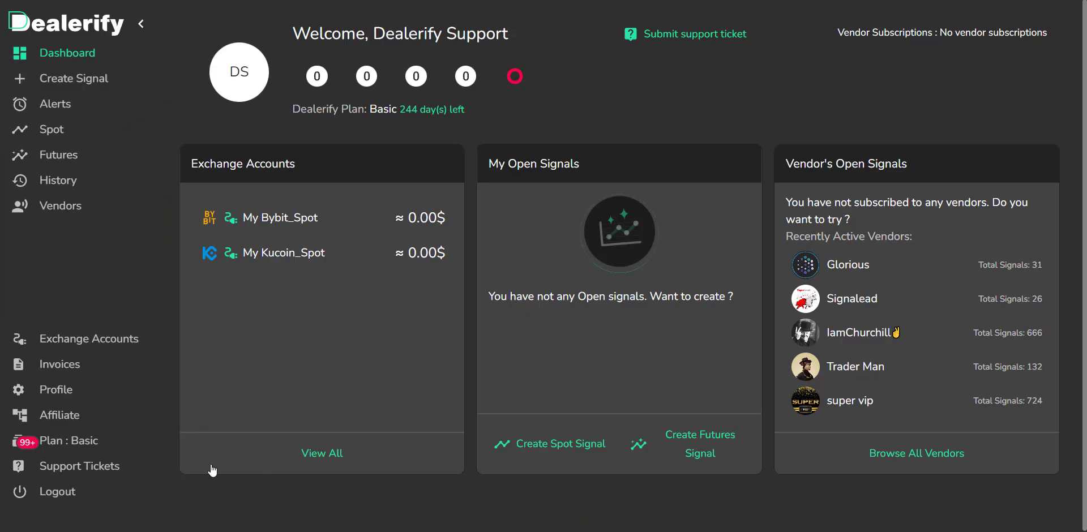
Step: Add a new exchange account under Exchange Accounts, choosing Binance_Spot
left_click(79, 343)
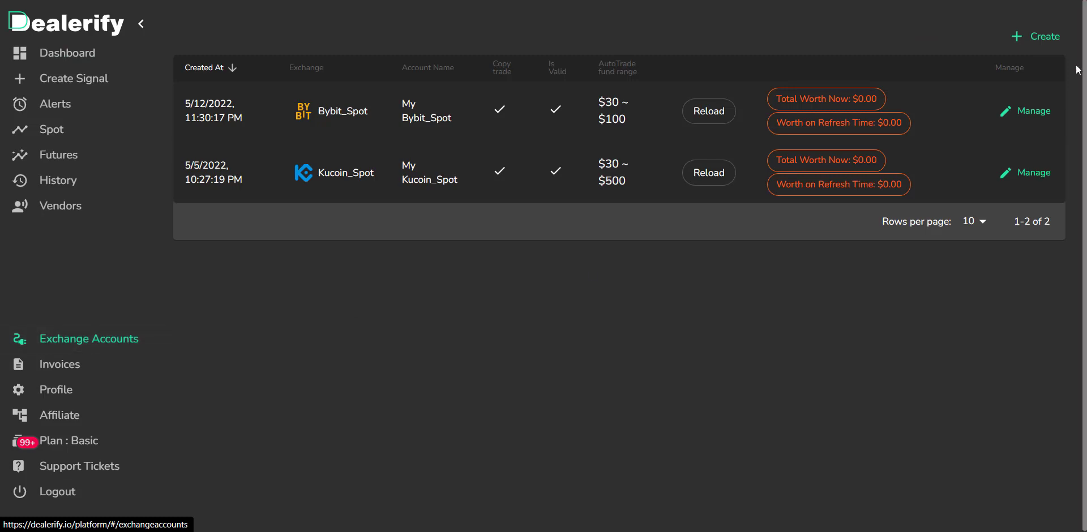
left_click(1051, 40)
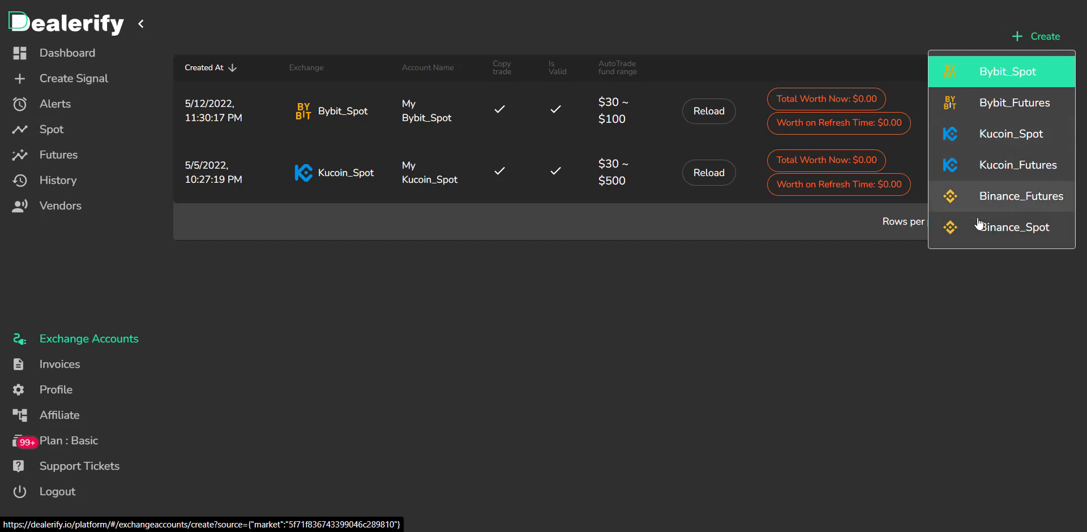
left_click(1034, 229)
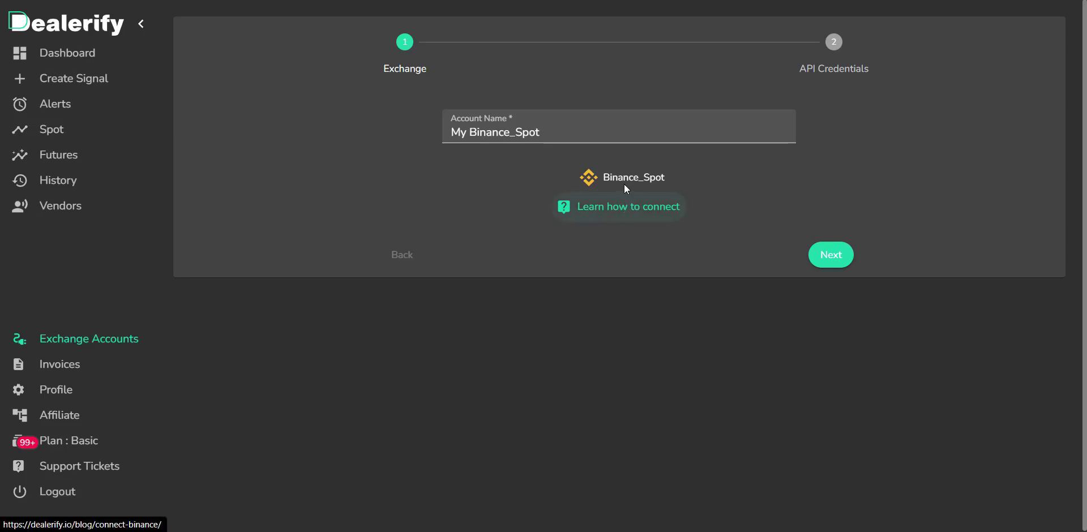
Step: Paste the Binance API key and secret key, then finish creating My Binance_Spot
left_click(831, 255)
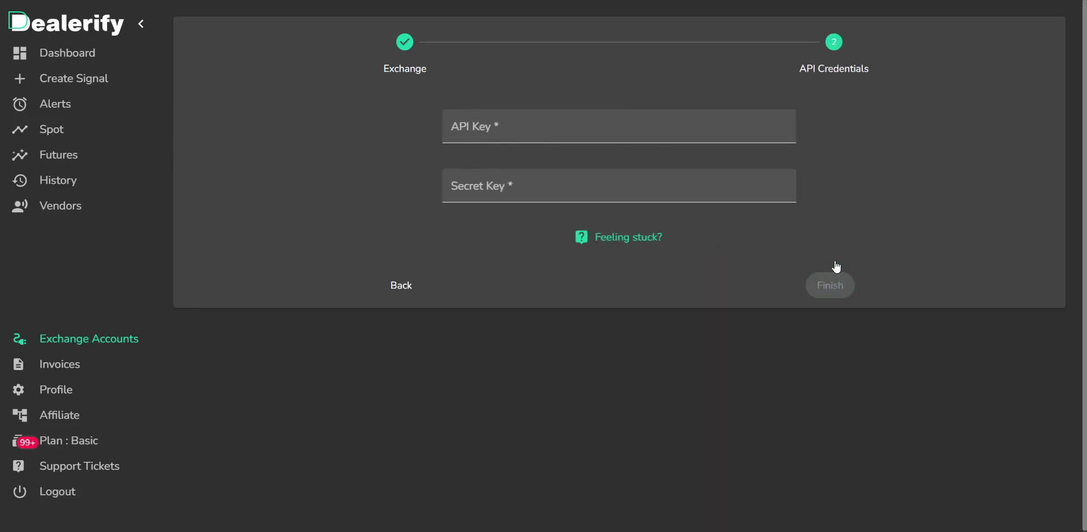
left_click(481, 125)
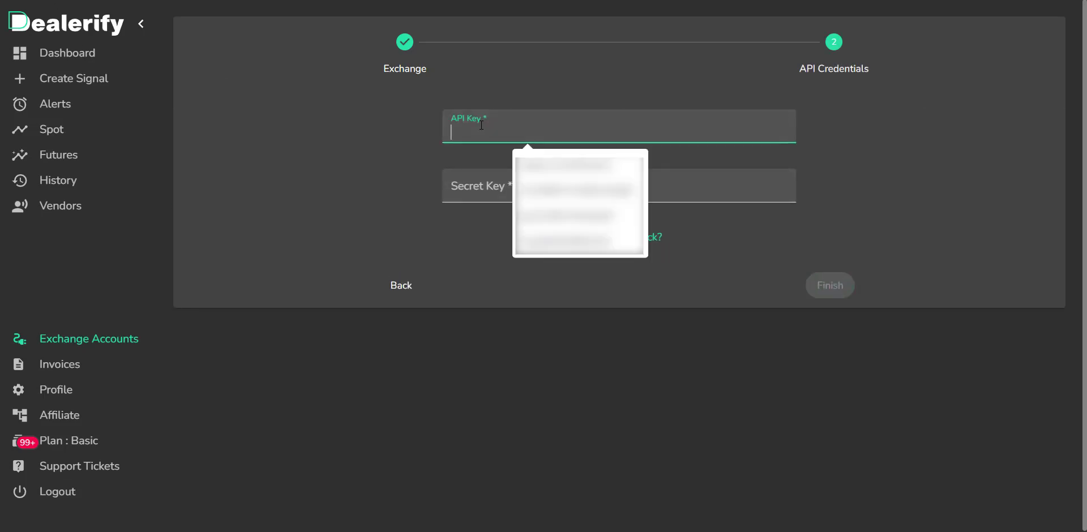
key("ctrl+v")
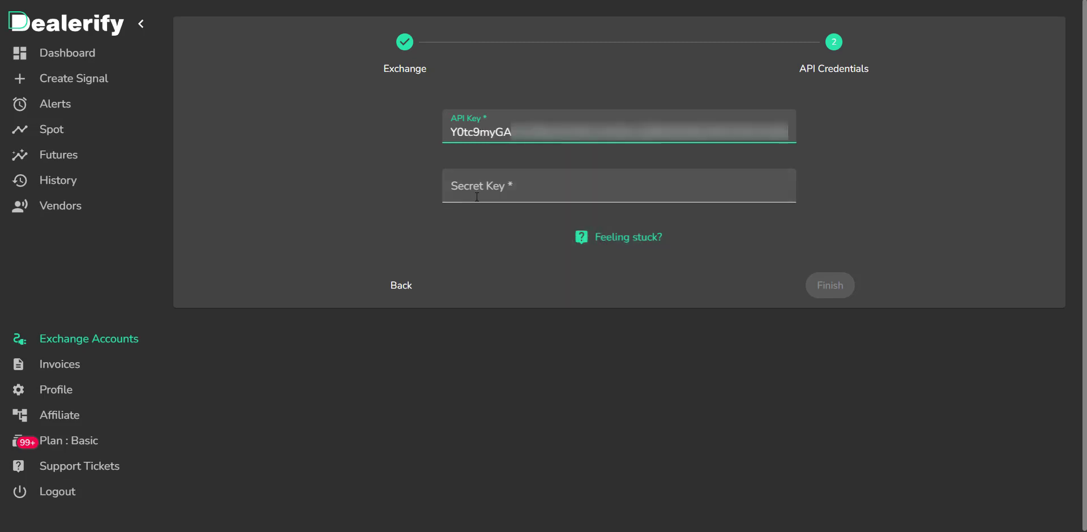
key("Tab")
key("ctrl+v")
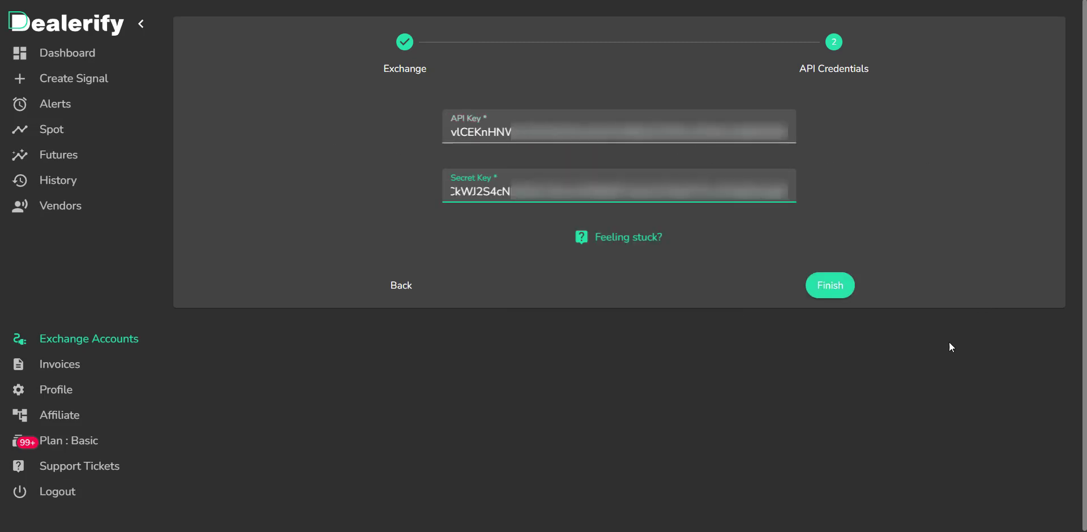
left_click(841, 292)
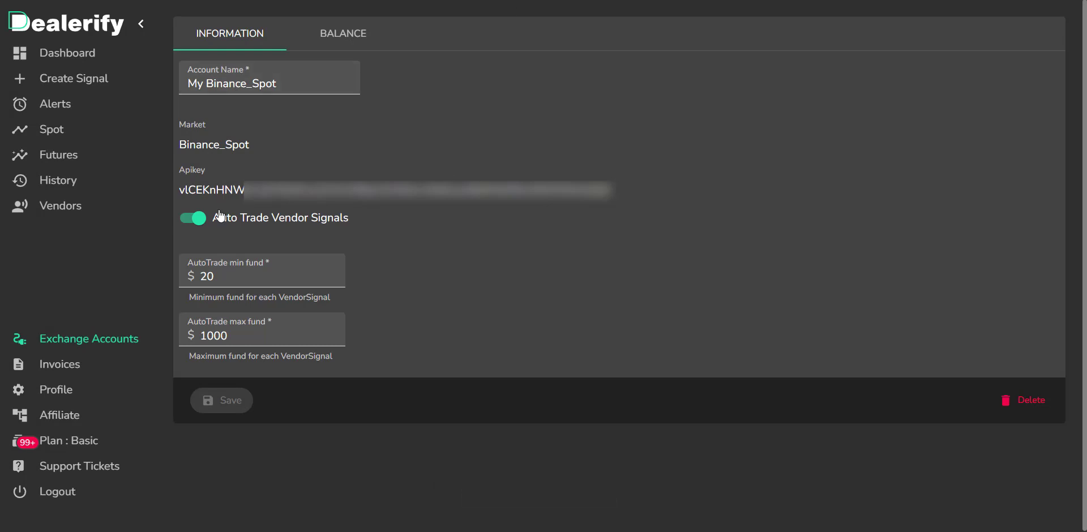
Step: Keep auto-trade on with a $30 minimum and $990 maximum fund, then view the balance
left_click(193, 218)
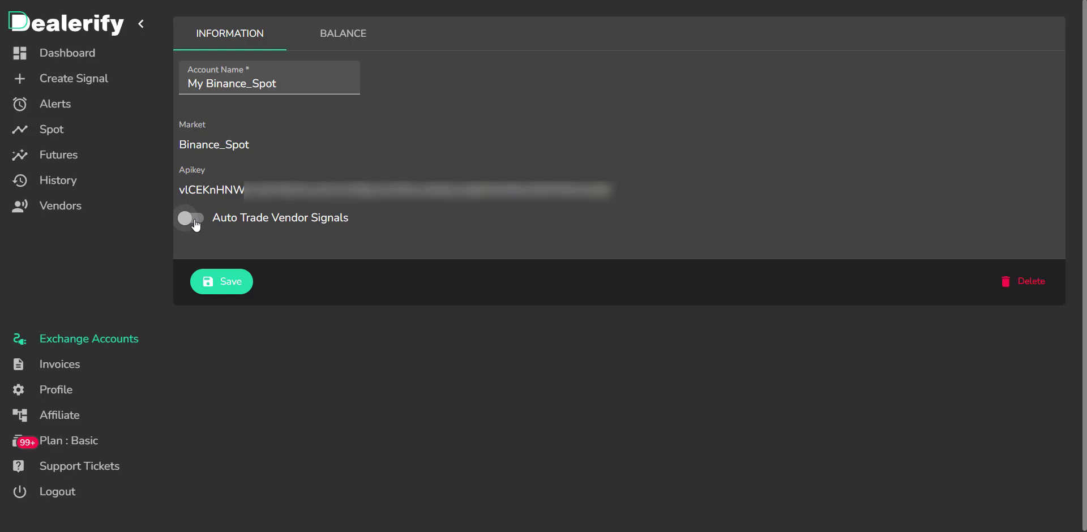
left_click(193, 219)
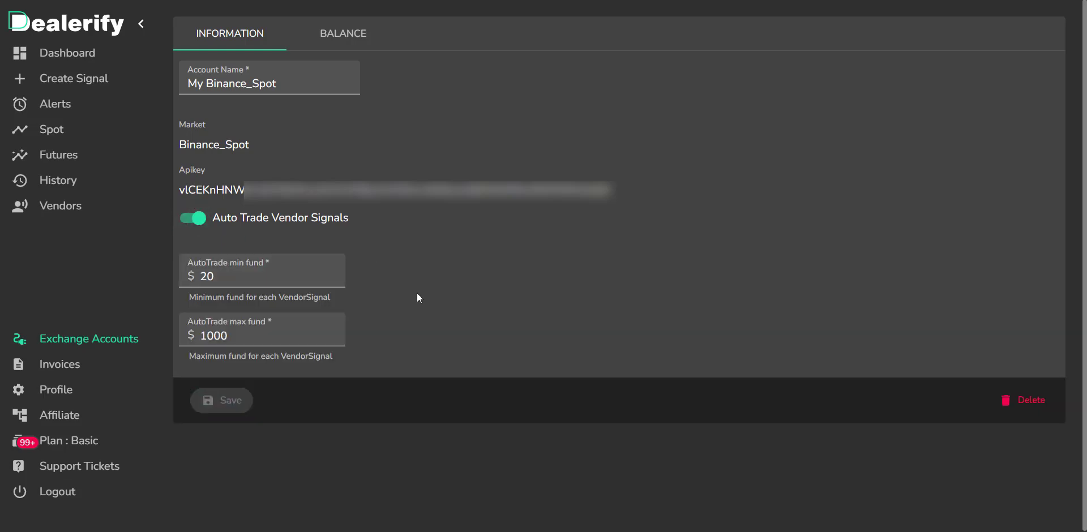
mouse_move(261, 335)
left_click(332, 343)
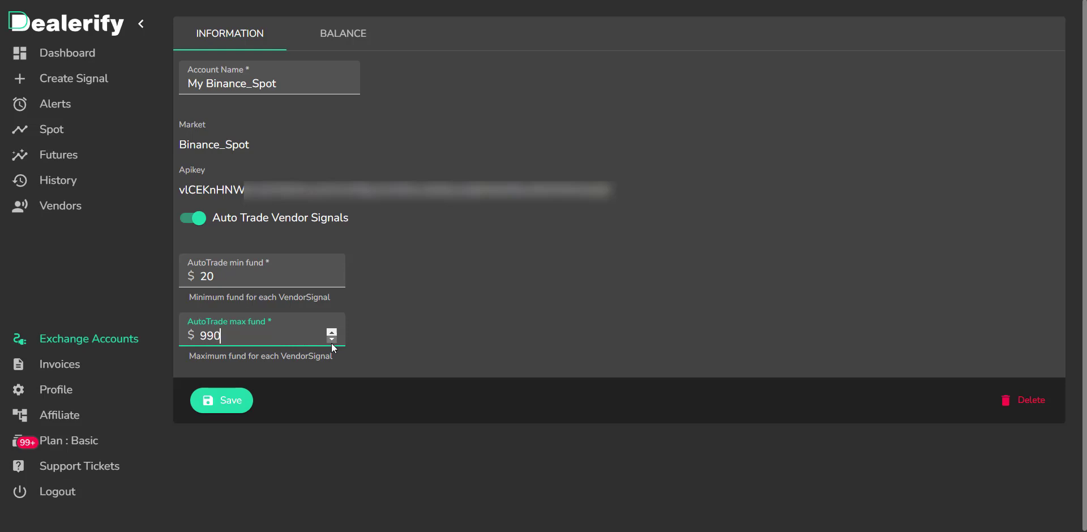
left_click(331, 272)
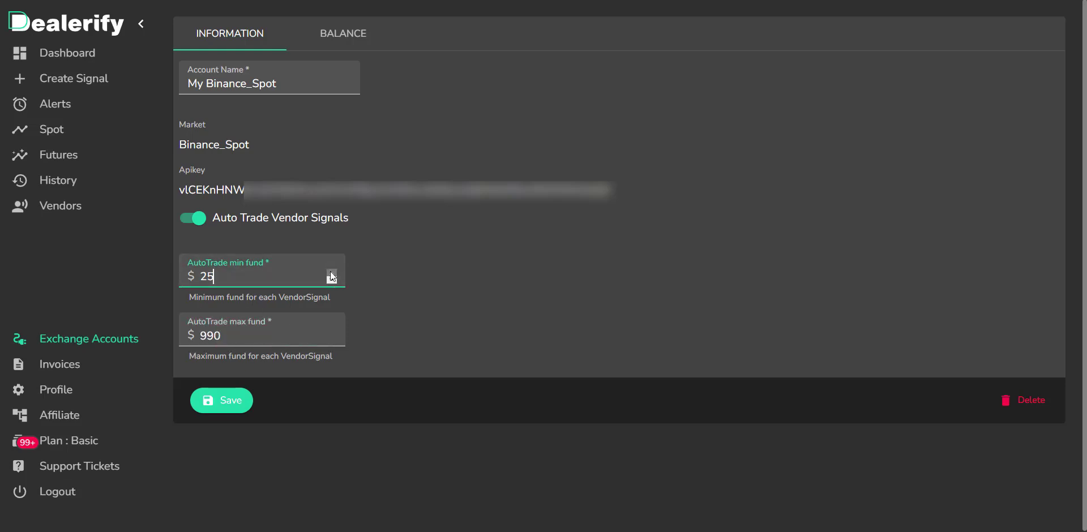
left_click(332, 273)
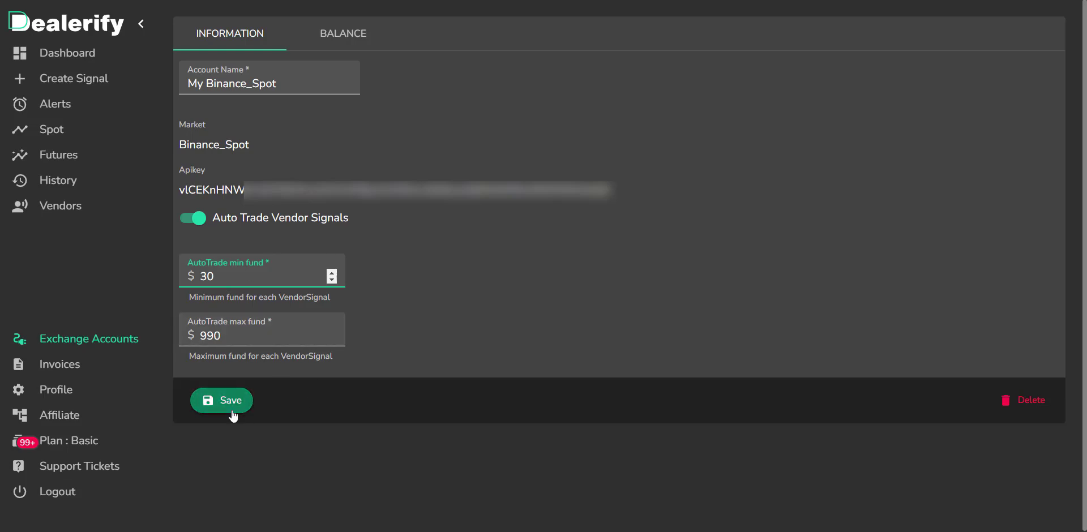
left_click(341, 37)
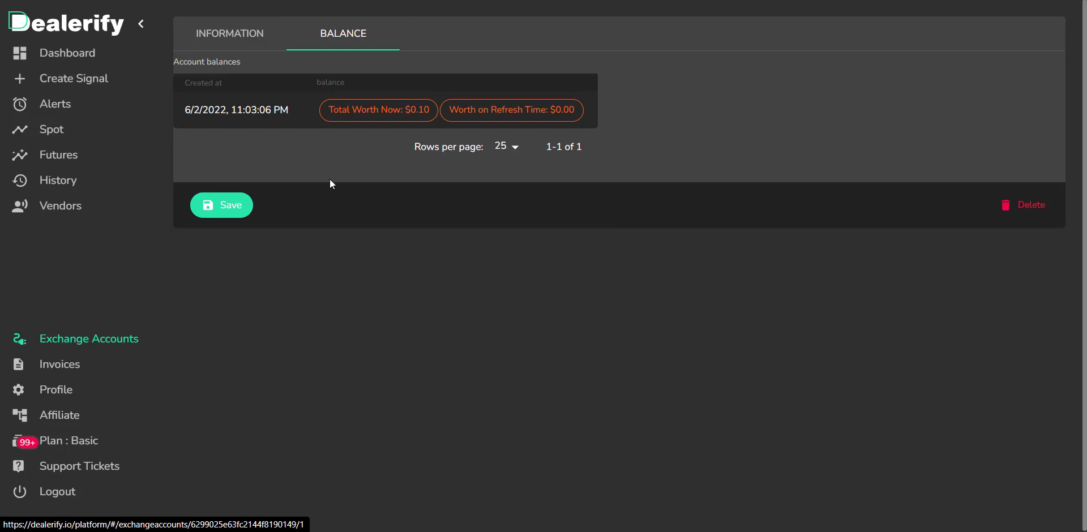
Step: Save the My Binance_Spot account settings
left_click(213, 208)
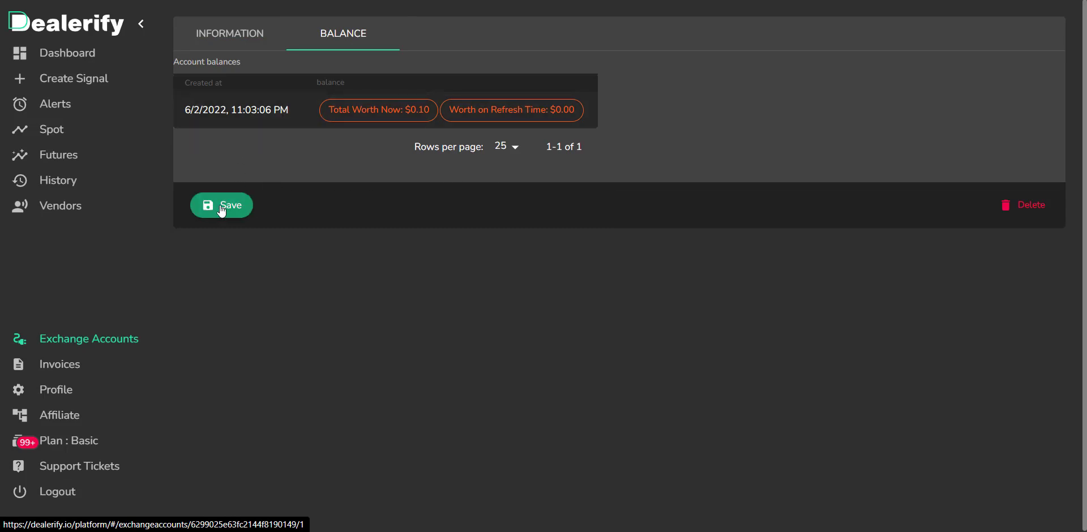